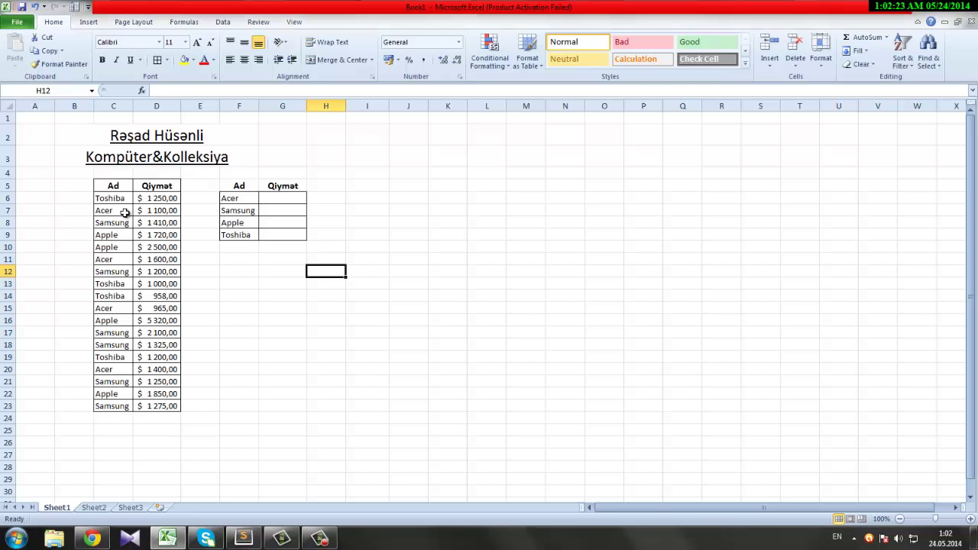
- Examine the Acer prices in the source table and the empty Qiymət cells G6 to G9 of the summary table
click(158, 212)
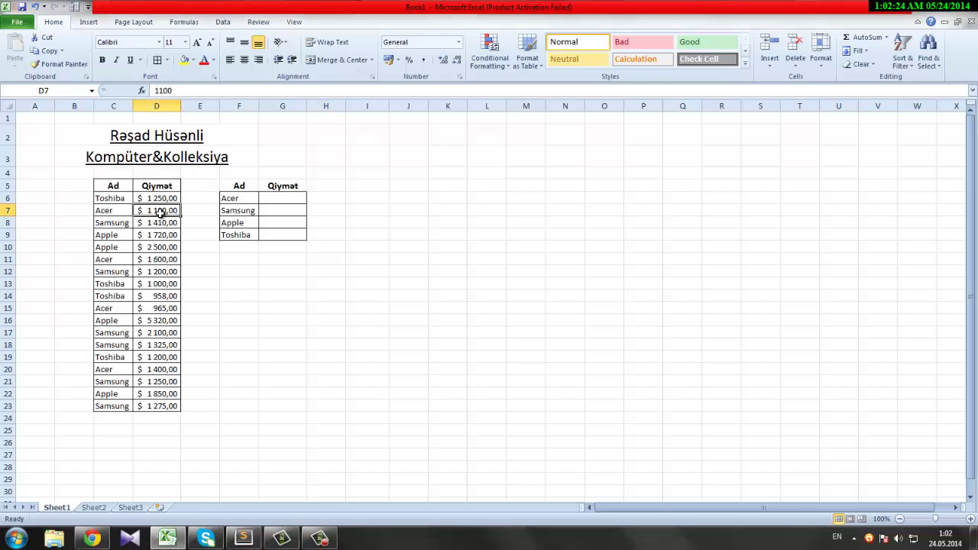
click(162, 262)
click(157, 319)
click(149, 309)
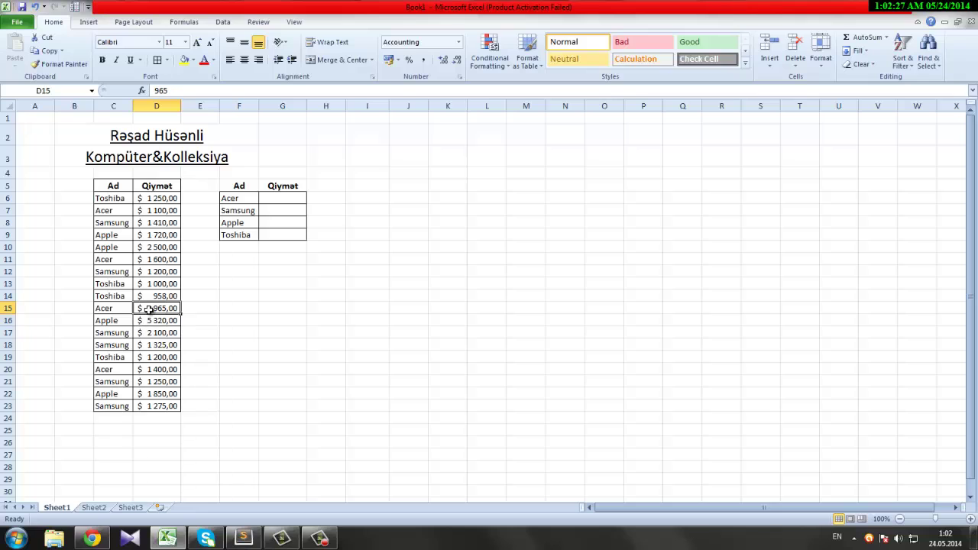
click(147, 369)
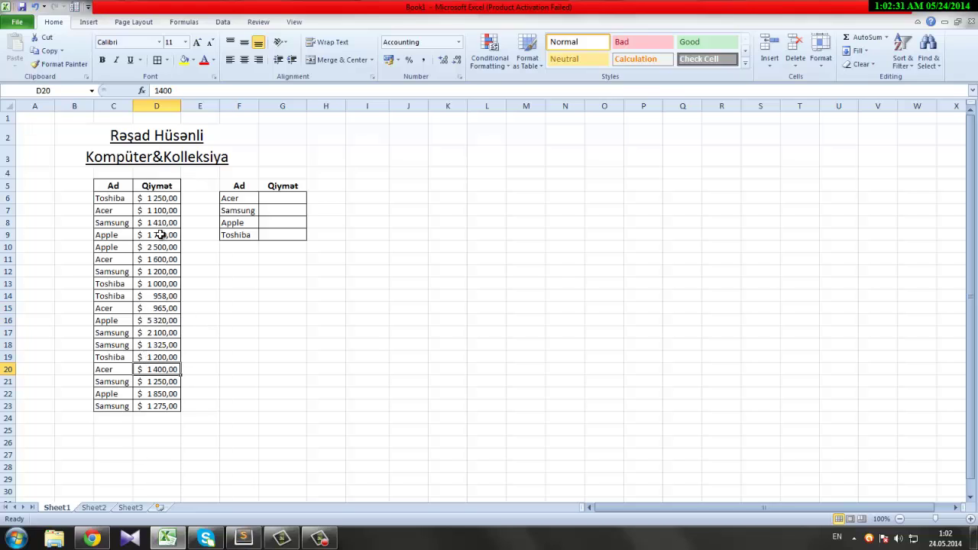
click(275, 198)
click(284, 215)
click(289, 224)
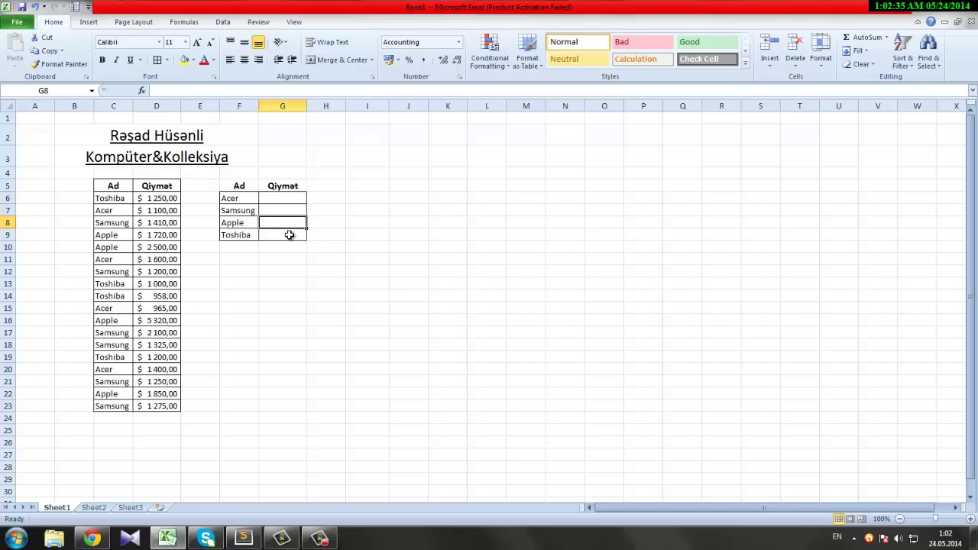
click(288, 234)
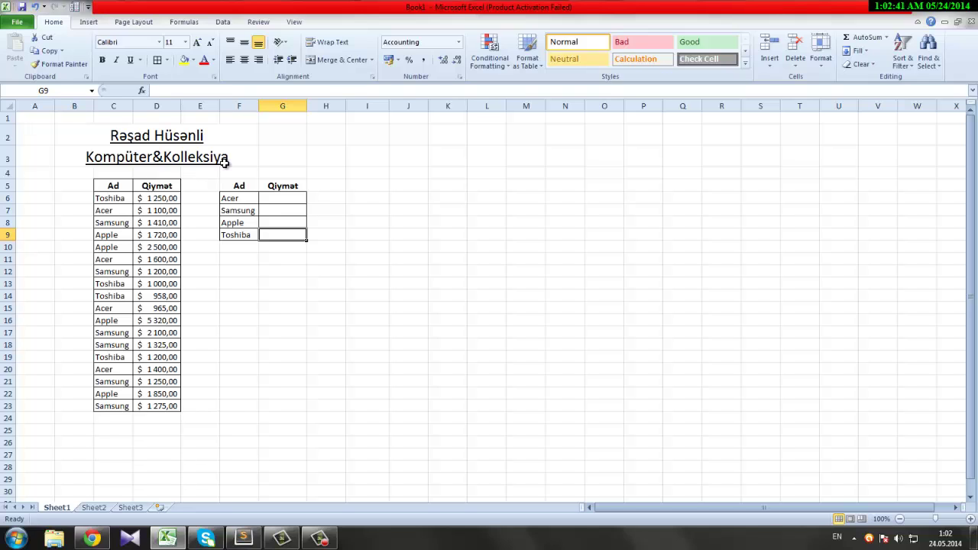
- Sum the Acer prices in cell G6 with the formula =D7+D11+D15+D20
click(277, 201)
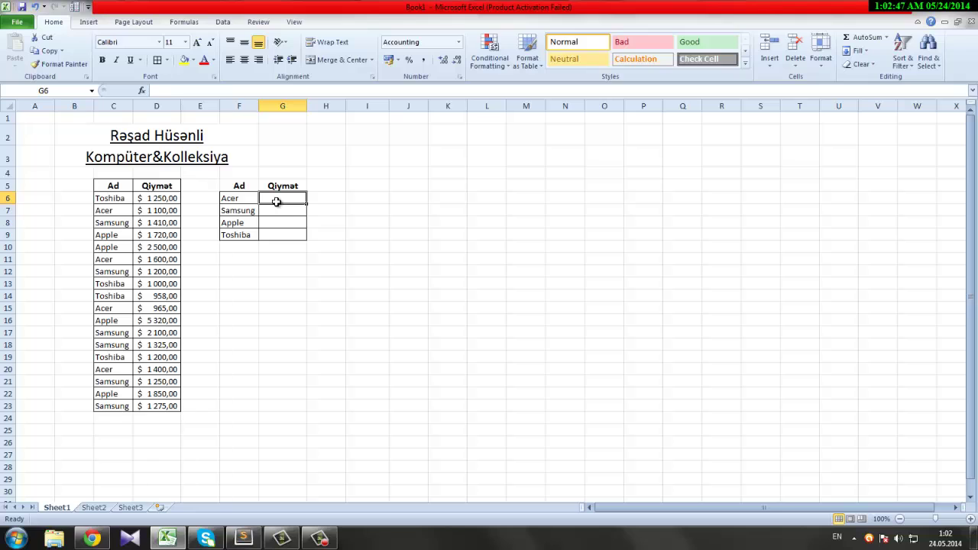
text(=)
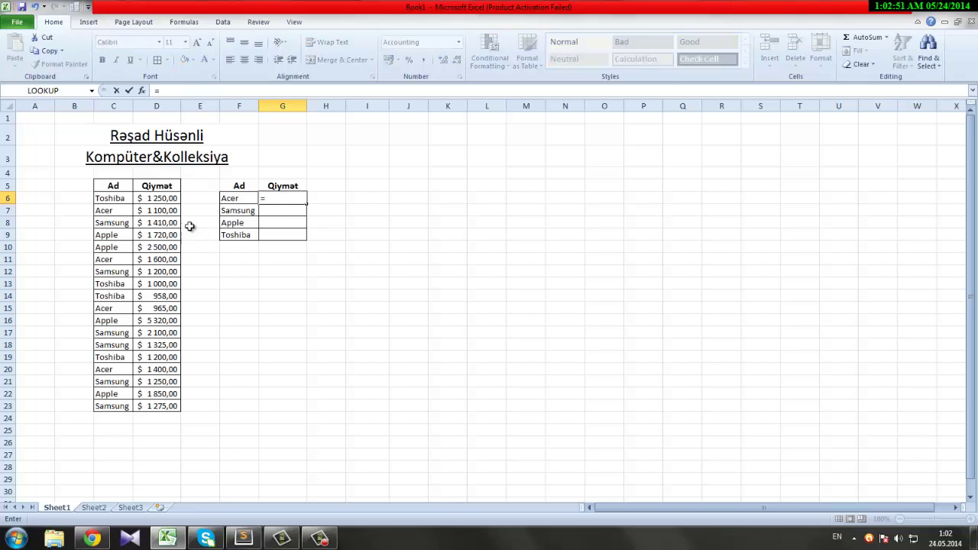
click(157, 213)
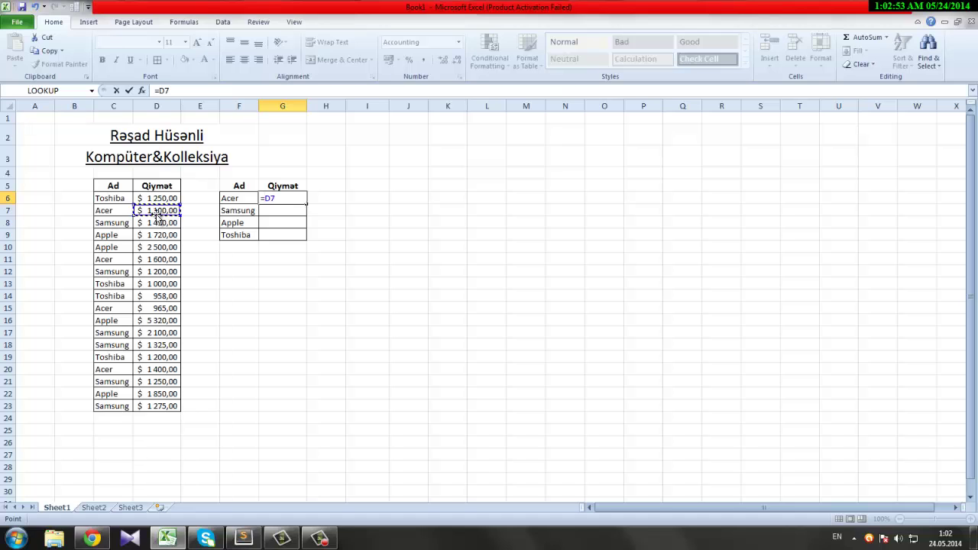
text(+)
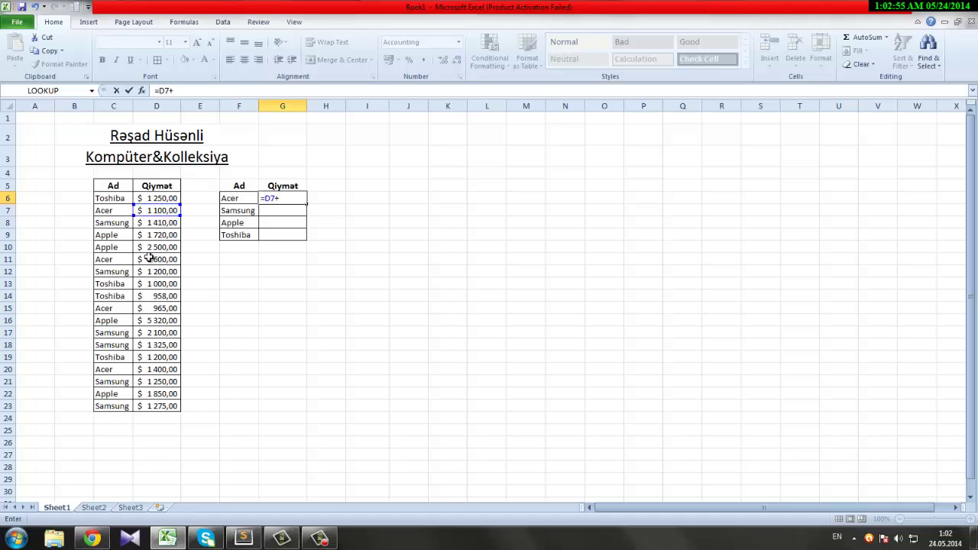
click(151, 259)
text(+)
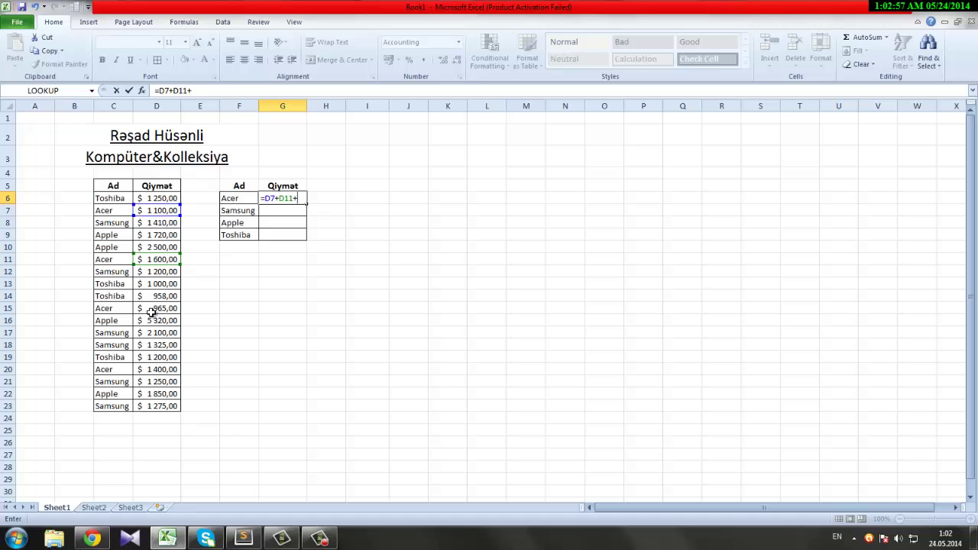
click(151, 310)
text(+)
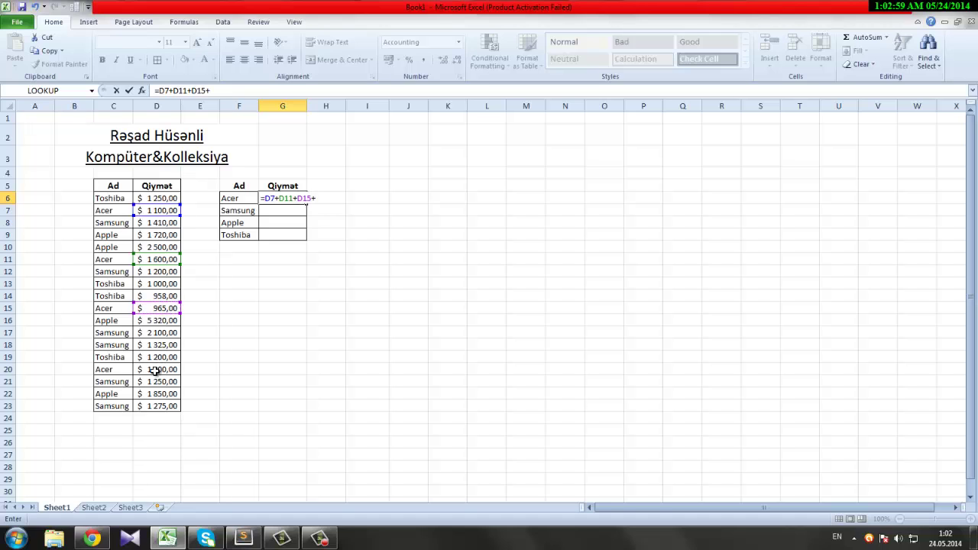
click(155, 370)
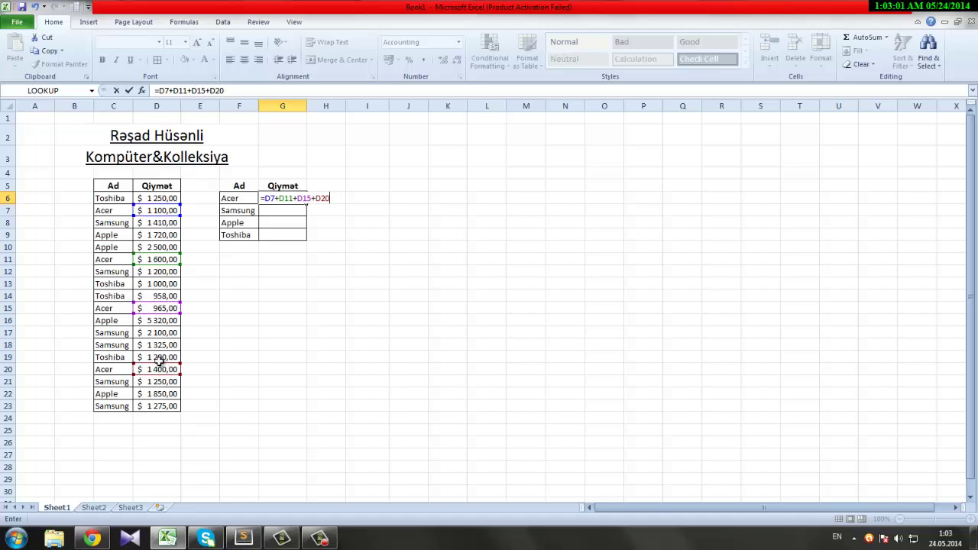
key(Return)
- Clear the addition formula from the Acer price cell G6
click(291, 198)
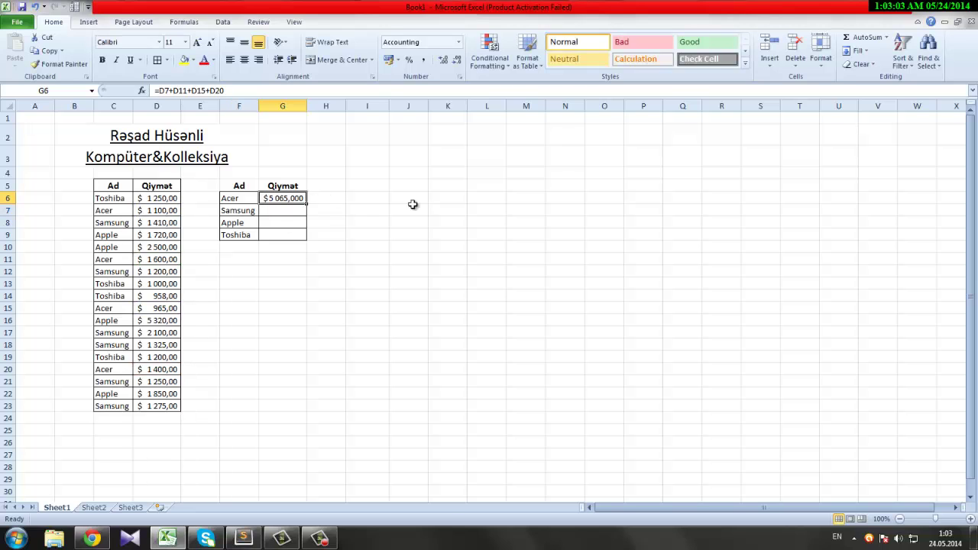
key(Delete)
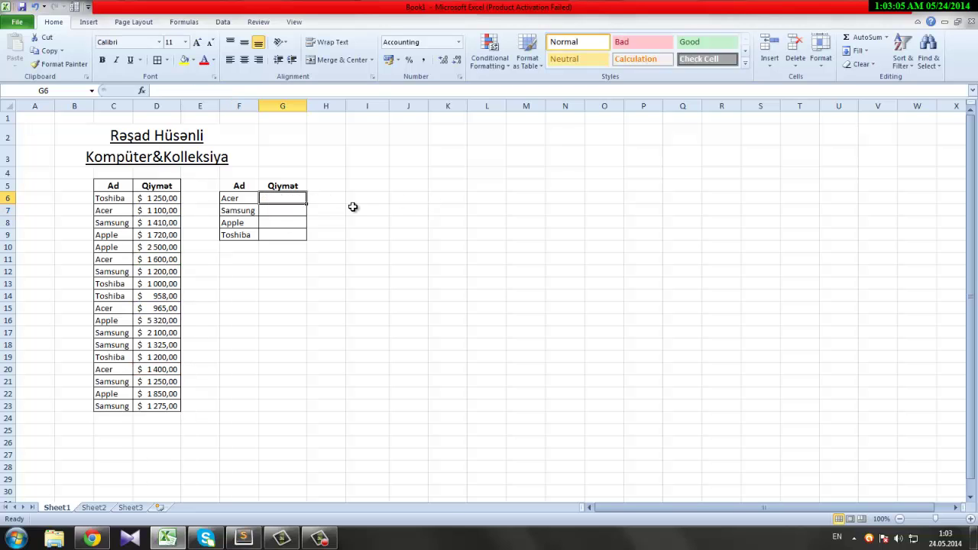
click(339, 201)
click(291, 198)
click(276, 214)
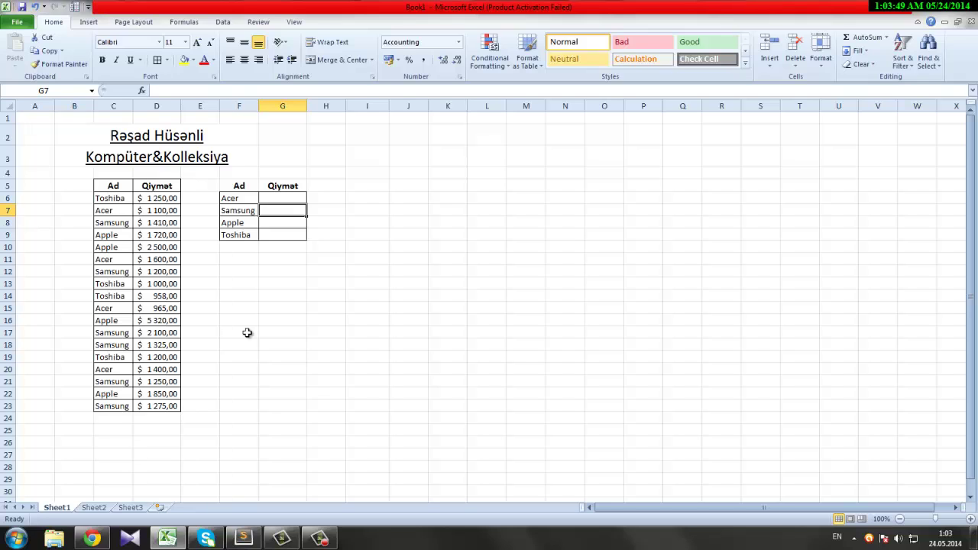
- Start a SUMIF formula in cell G6 with the source names C6:C23 as its range
click(285, 199)
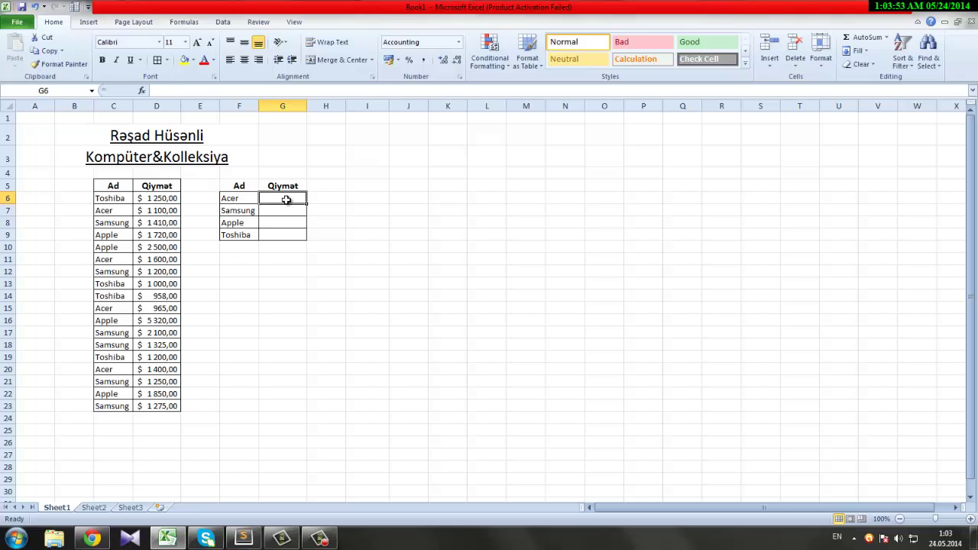
text(=)
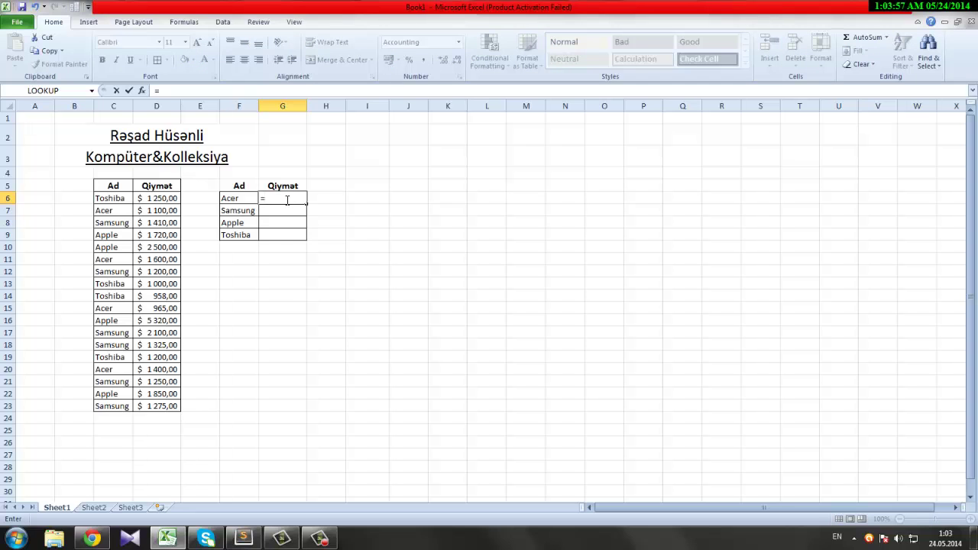
text(su)
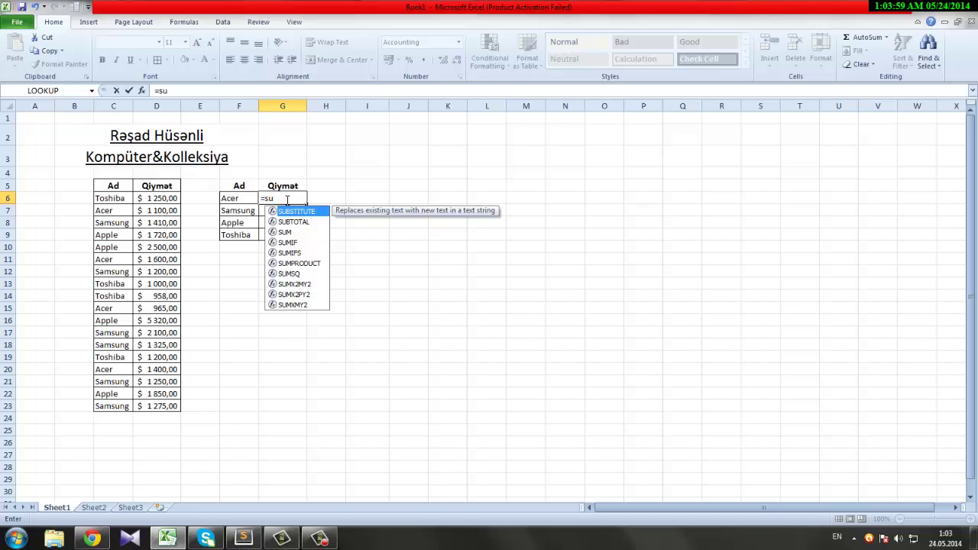
double_click(289, 242)
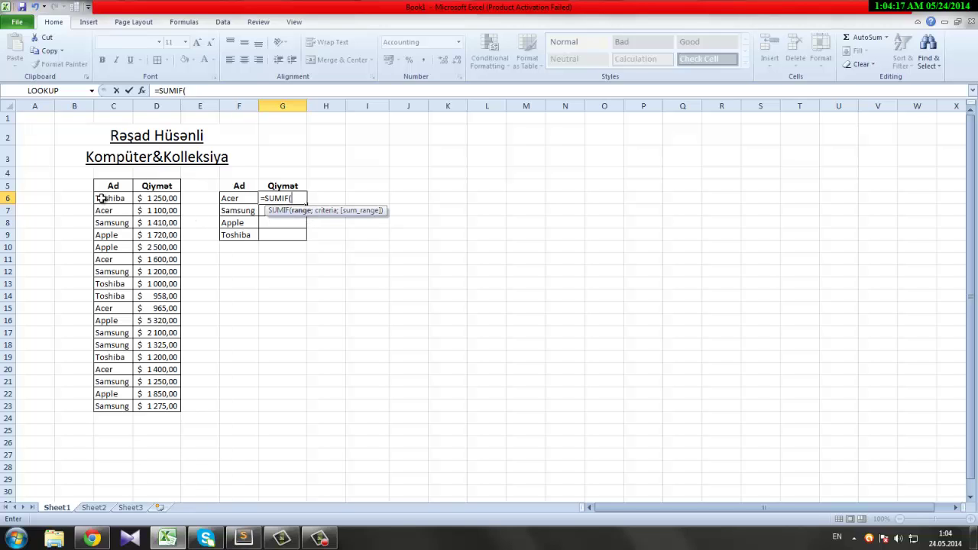
drag(111, 198, 110, 406)
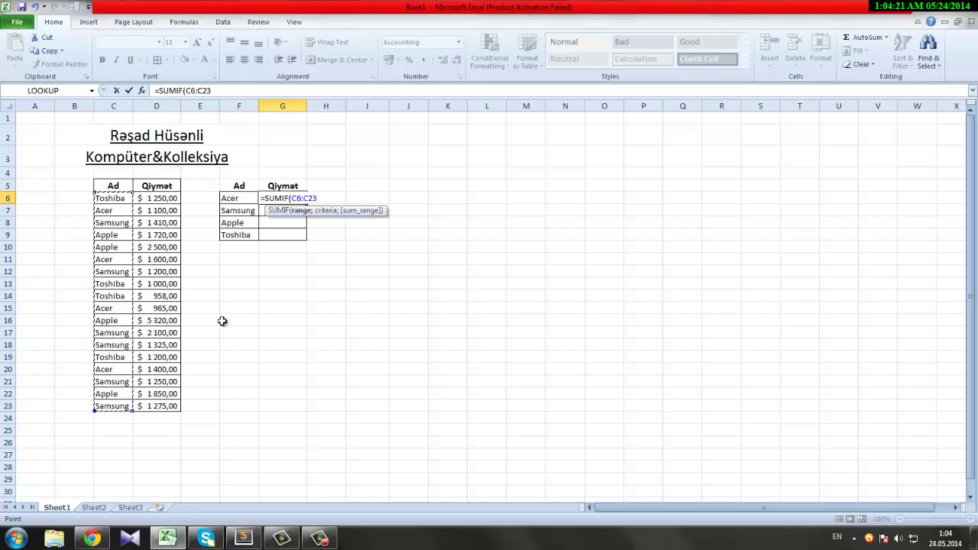
- Make the SUMIF range reference absolute as $C$6:$C$23
click(294, 198)
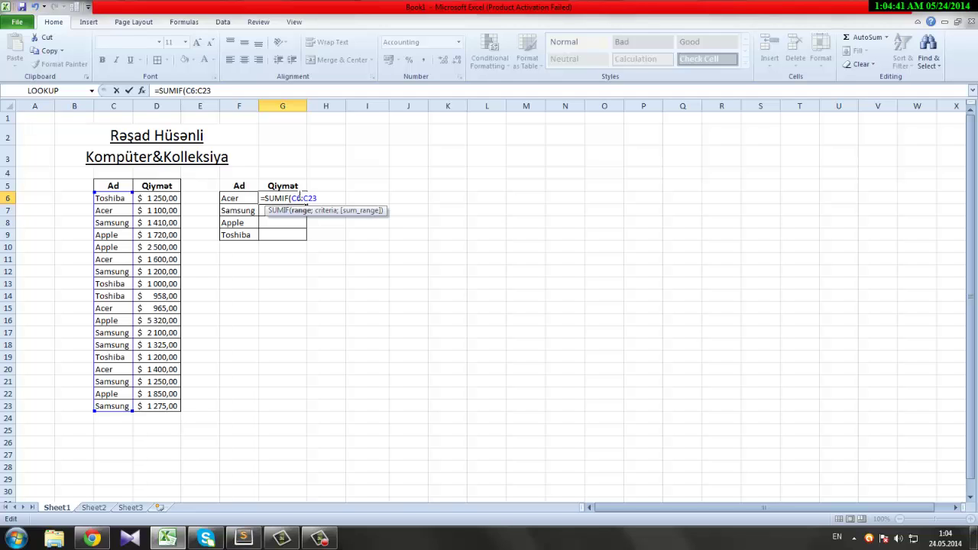
key(F4)
key(F4)
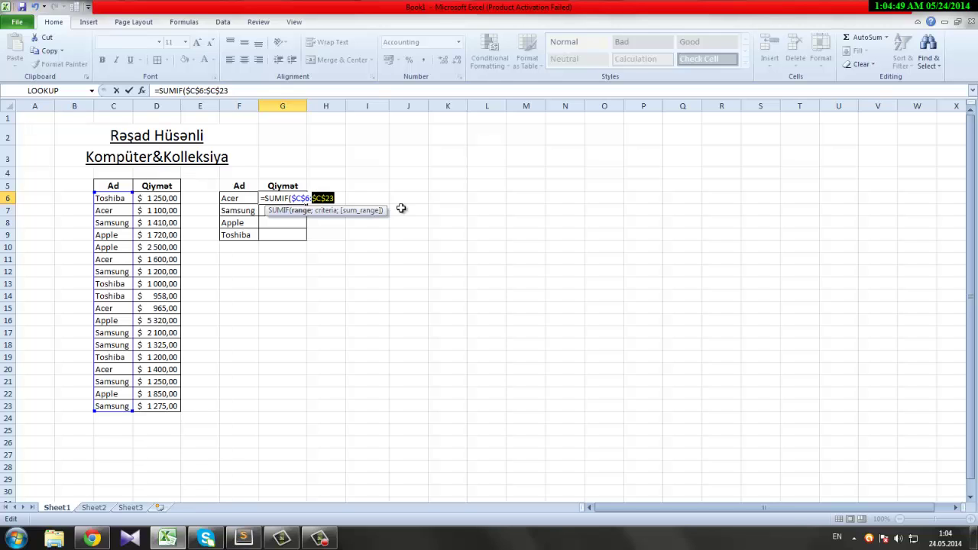
click(337, 199)
- Add the Acer cell F6 as the SUMIF criteria and the prices D6:D23 as the sum range
text(;)
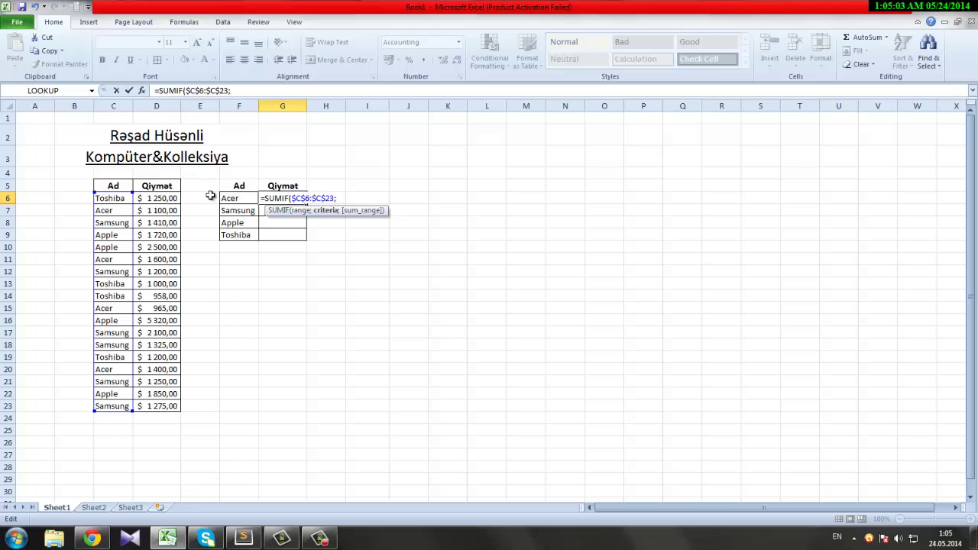
click(243, 198)
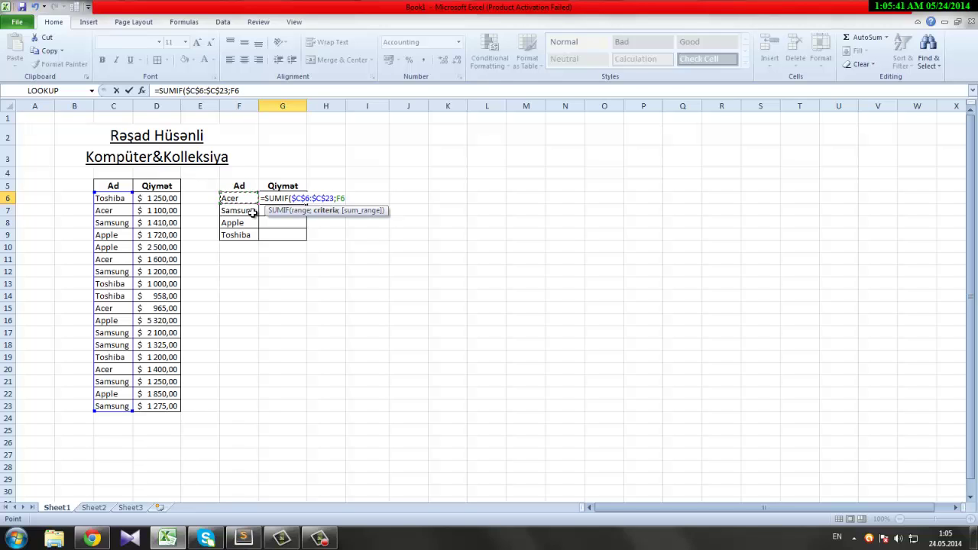
text(;)
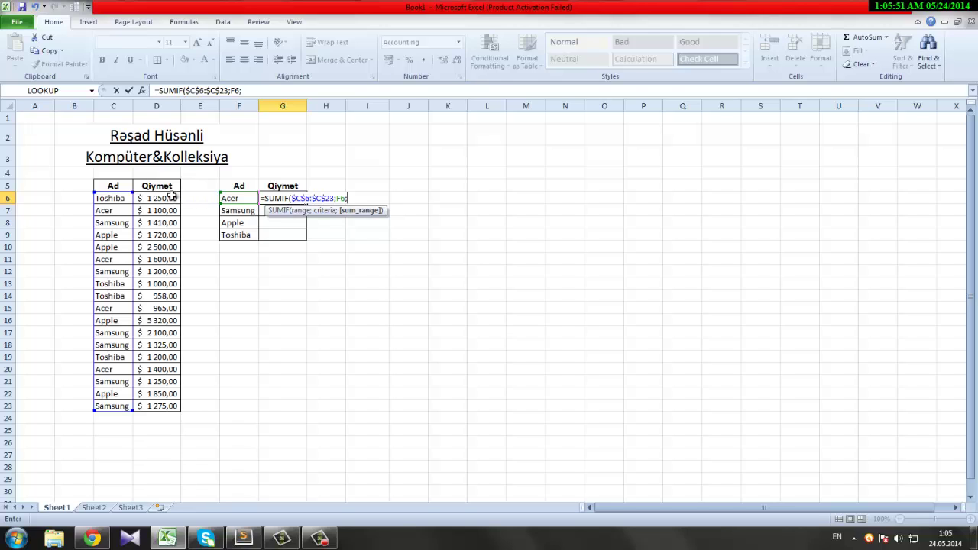
drag(159, 200, 145, 406)
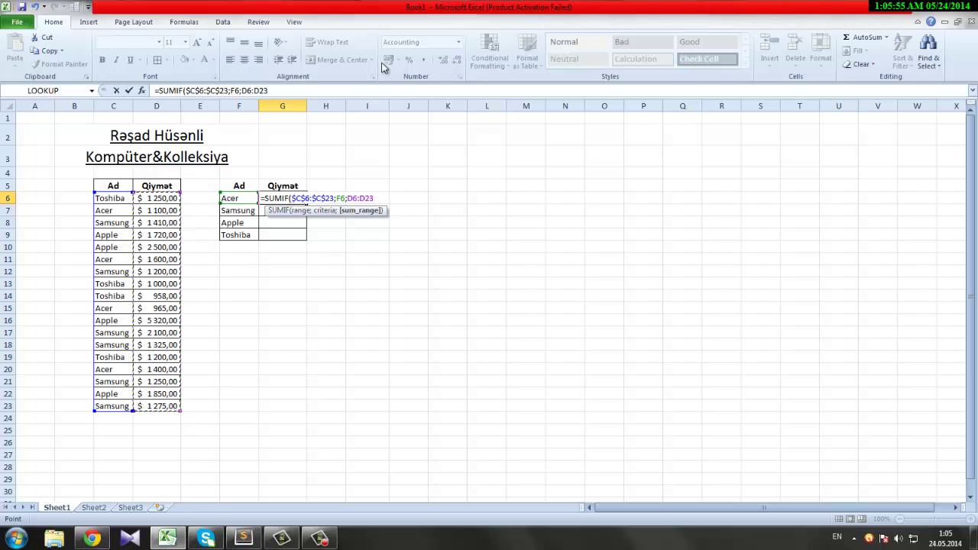
- Make the sum range reference absolute as $D$6:$D$23
click(353, 198)
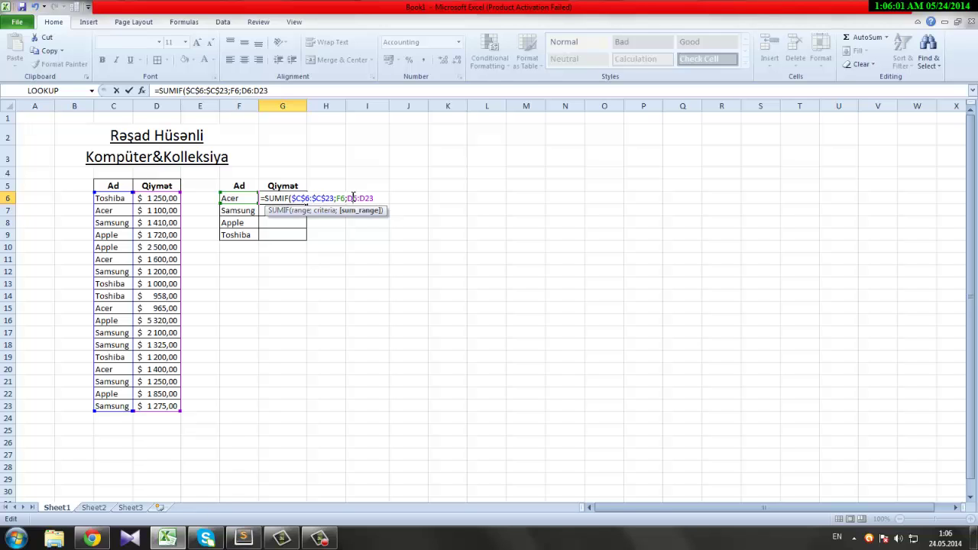
double_click(353, 198)
key(F4)
double_click(374, 197)
key(F4)
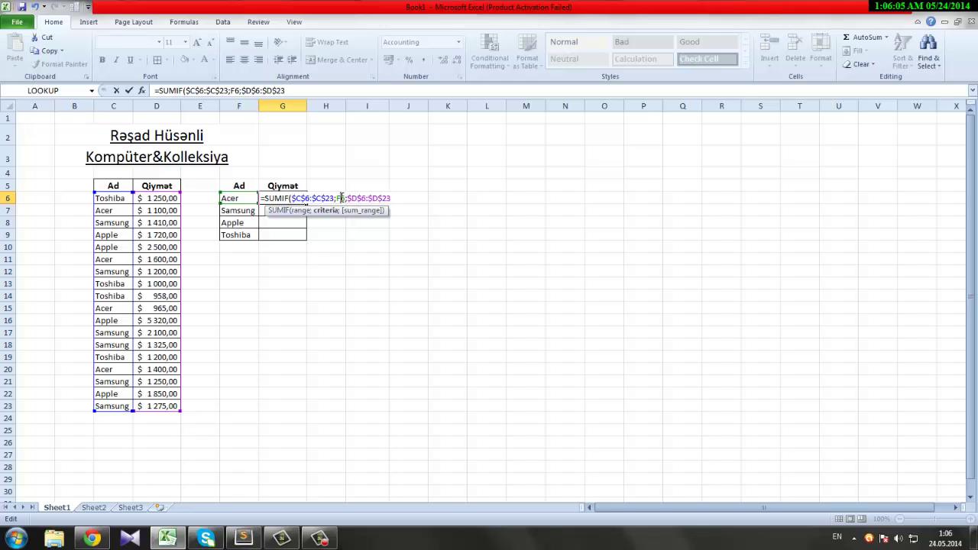
- Make the criteria reference absolute as $F$6 and complete the SUMIF formula in G6
double_click(341, 198)
key(F4)
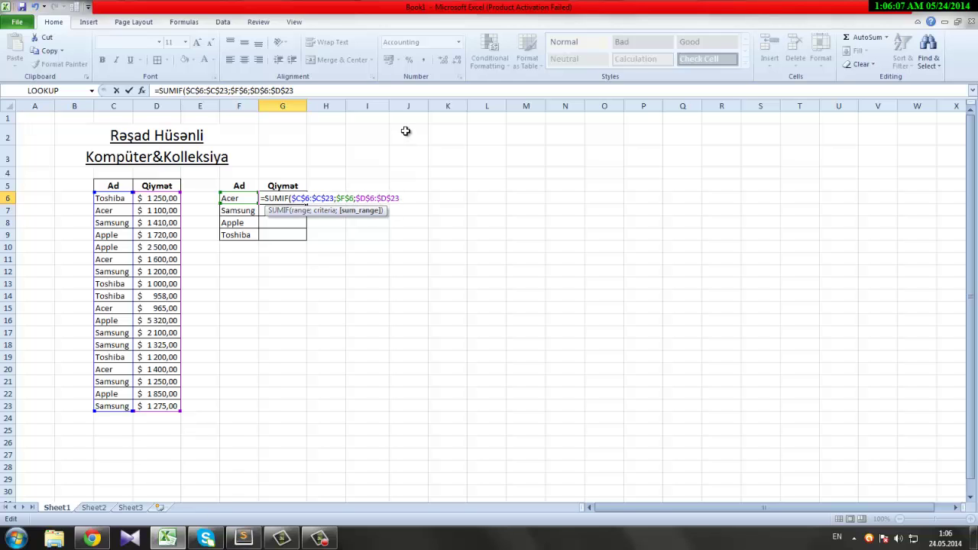
key(Return)
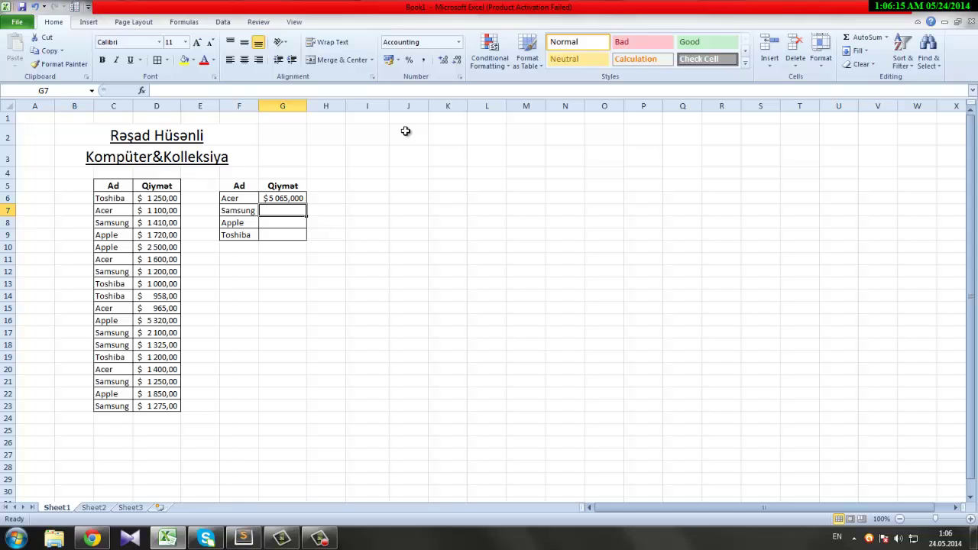
- Fill the SUMIF formula from G6 down to G9 for Samsung, Apple and Toshiba
click(286, 198)
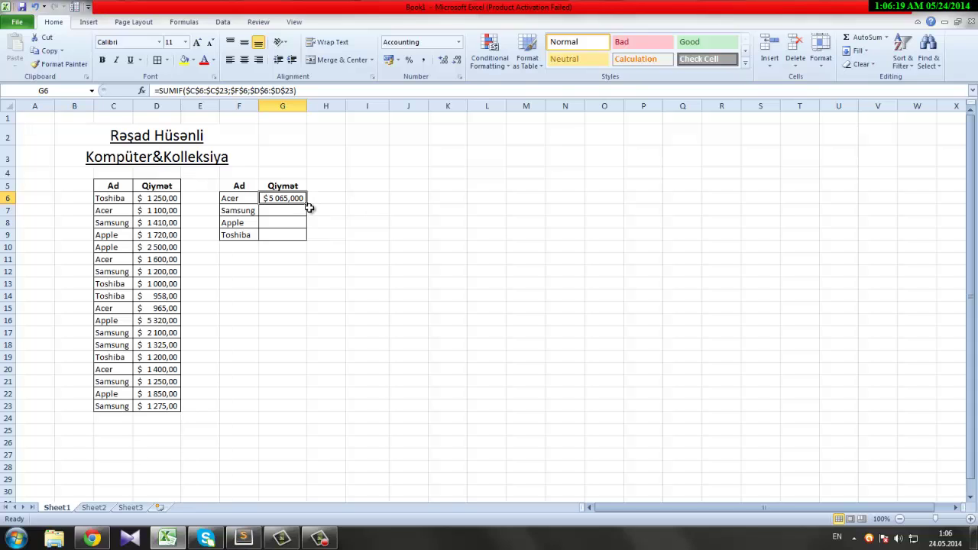
drag(306, 205, 306, 204)
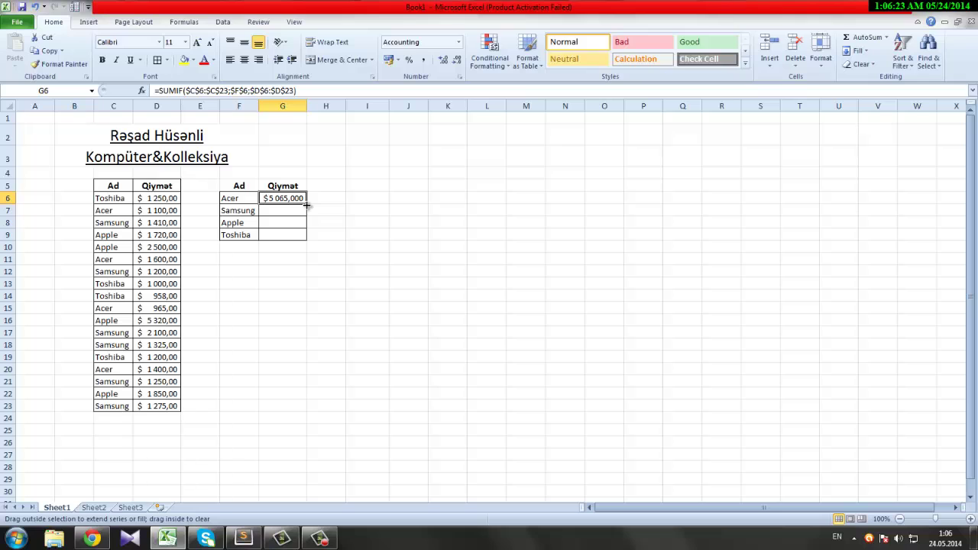
drag(306, 204, 304, 238)
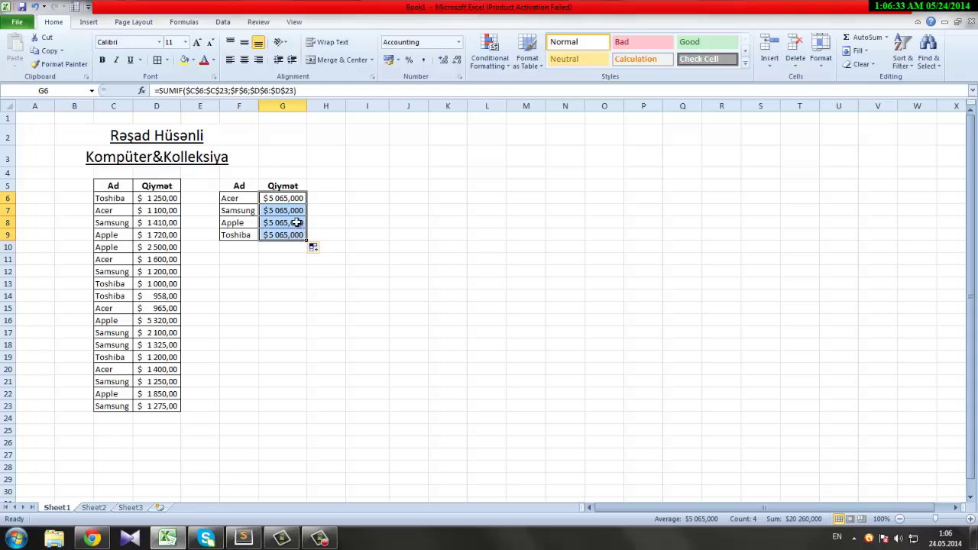
- Remove the dollar signs from the criteria reference in G6's SUMIF formula so it reads F6
click(244, 90)
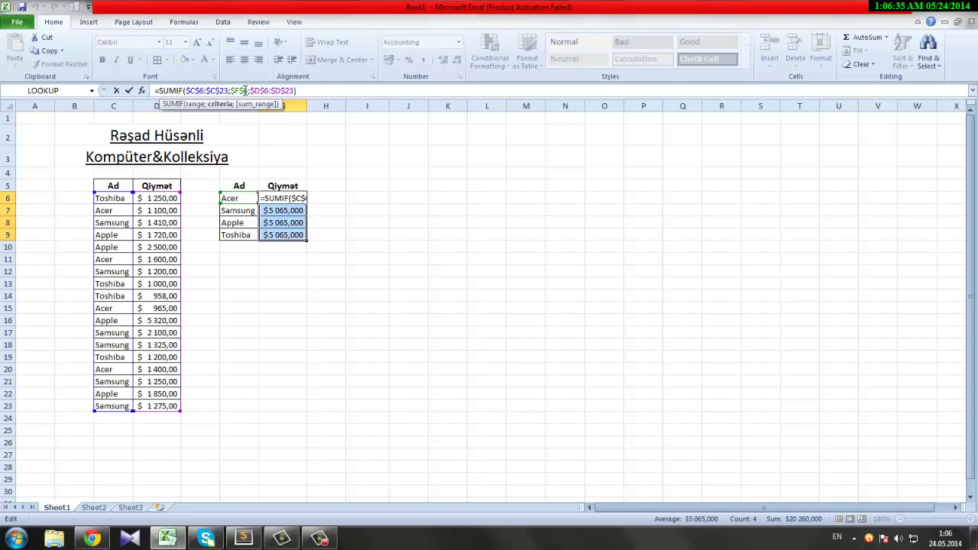
key(BackSpace)
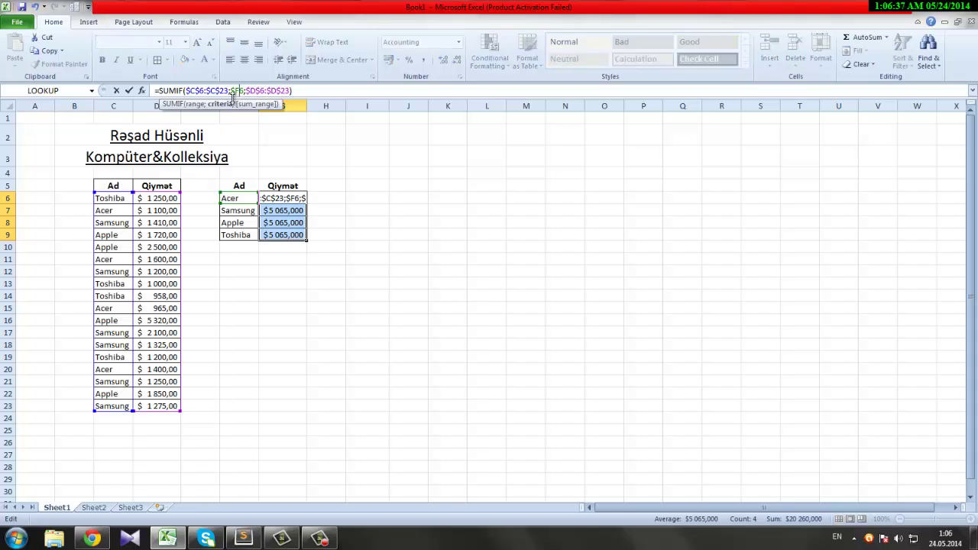
click(233, 92)
key(BackSpace)
click(290, 90)
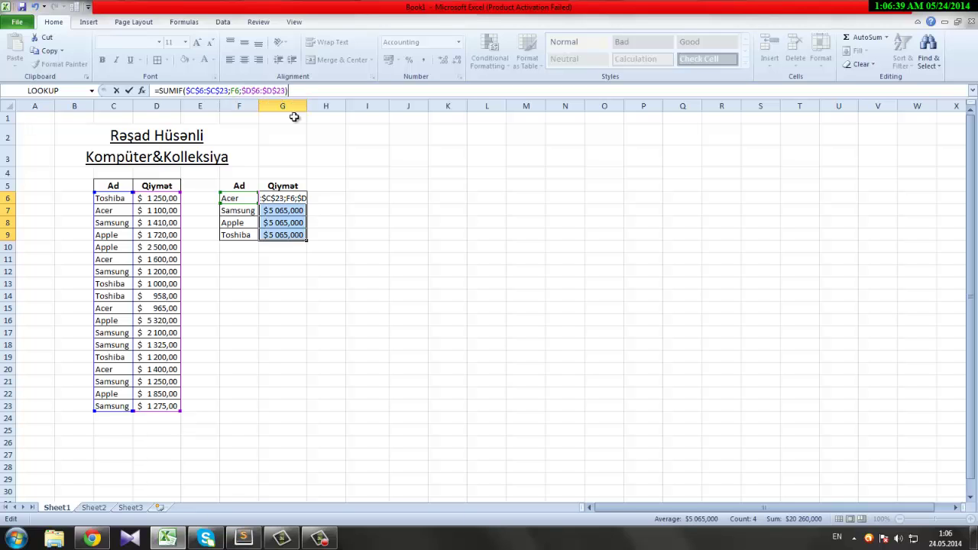
key(Return)
- Fill the corrected SUMIF formula from G6 down to G9 and autofit the width of column G
click(295, 198)
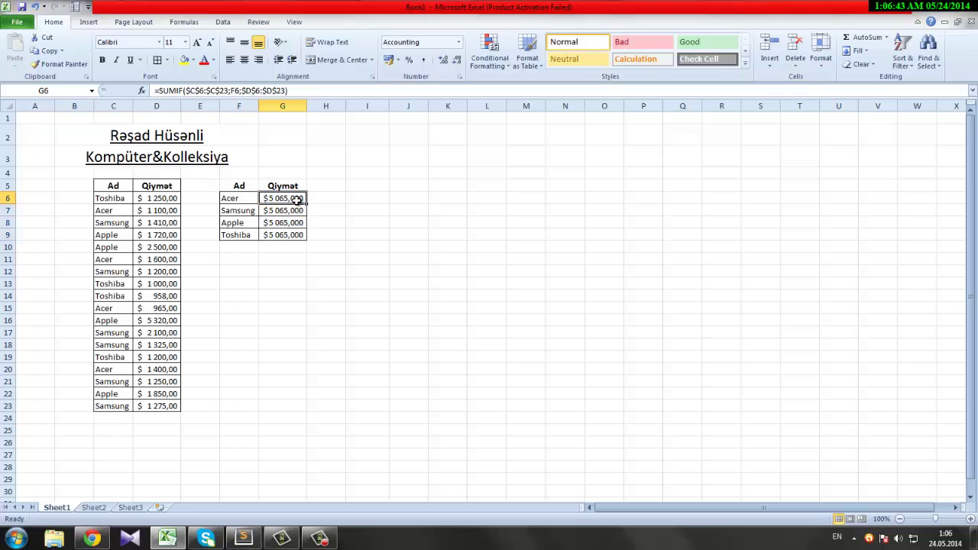
drag(305, 205, 305, 241)
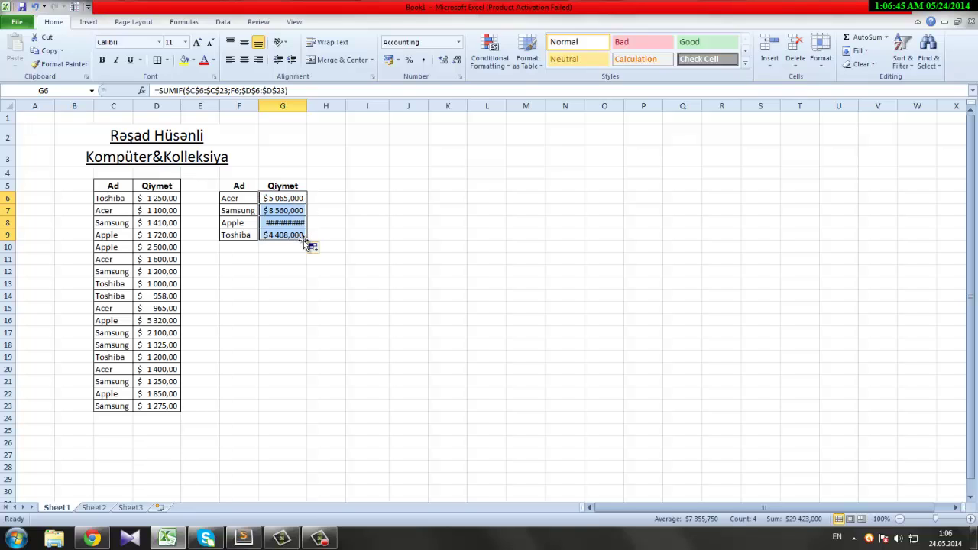
click(291, 223)
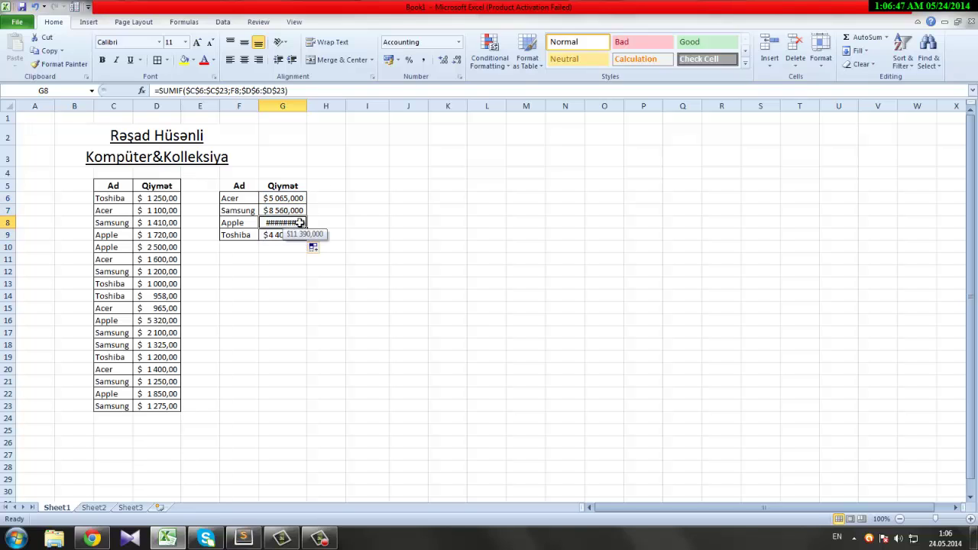
double_click(308, 107)
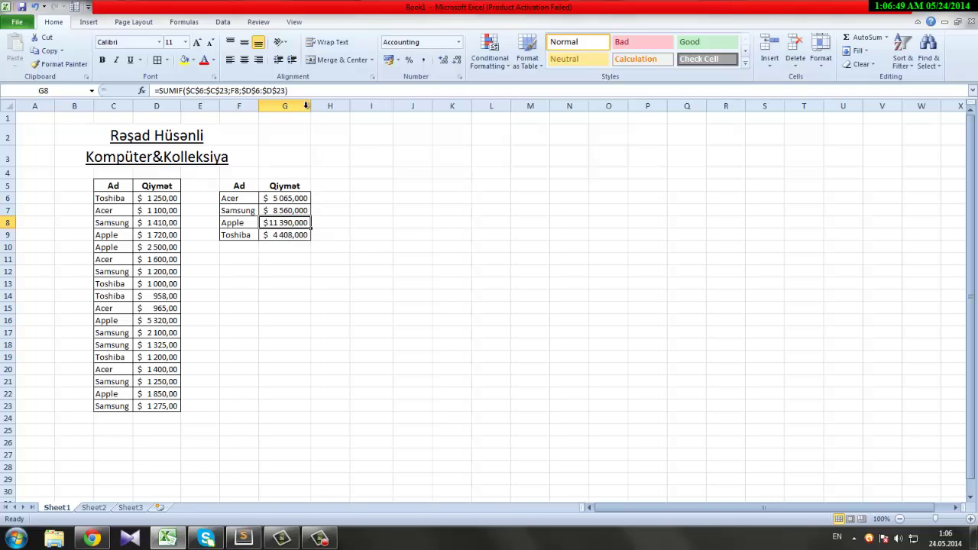
- Inspect the formula in G6 and the brand cells F6 to F9 used as its criteria
click(287, 201)
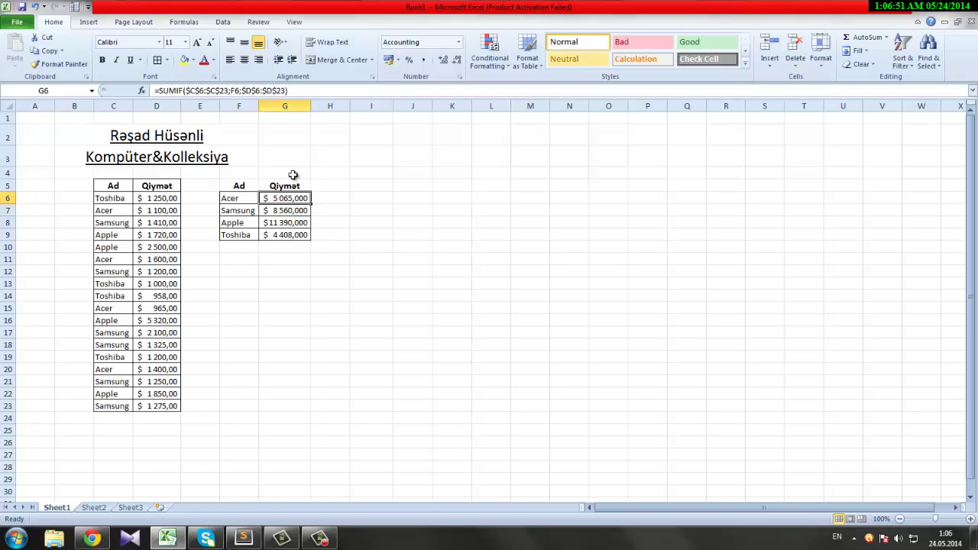
click(238, 200)
click(239, 212)
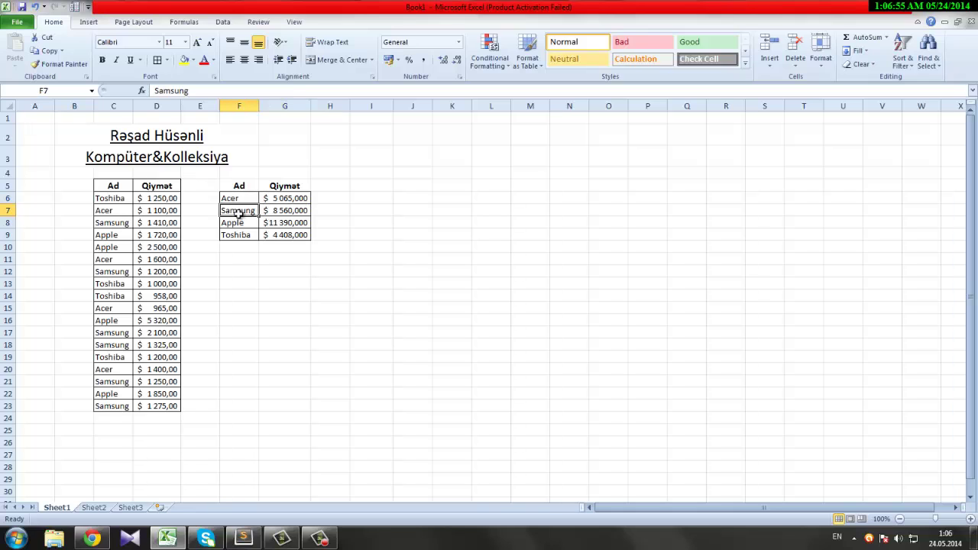
click(237, 225)
click(236, 234)
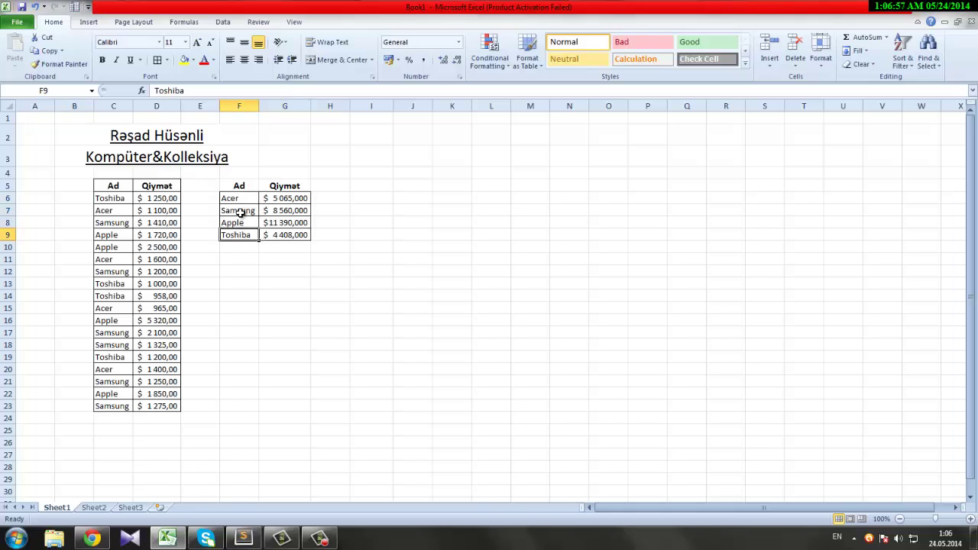
click(241, 198)
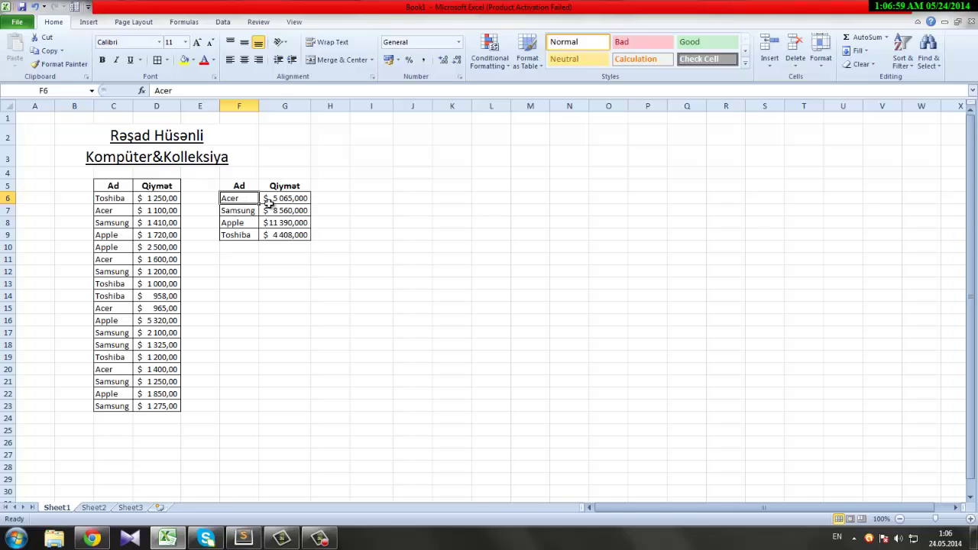
- Make the criteria reference in G6's SUMIF formula absolute as $F$6
click(274, 201)
drag(239, 91, 232, 91)
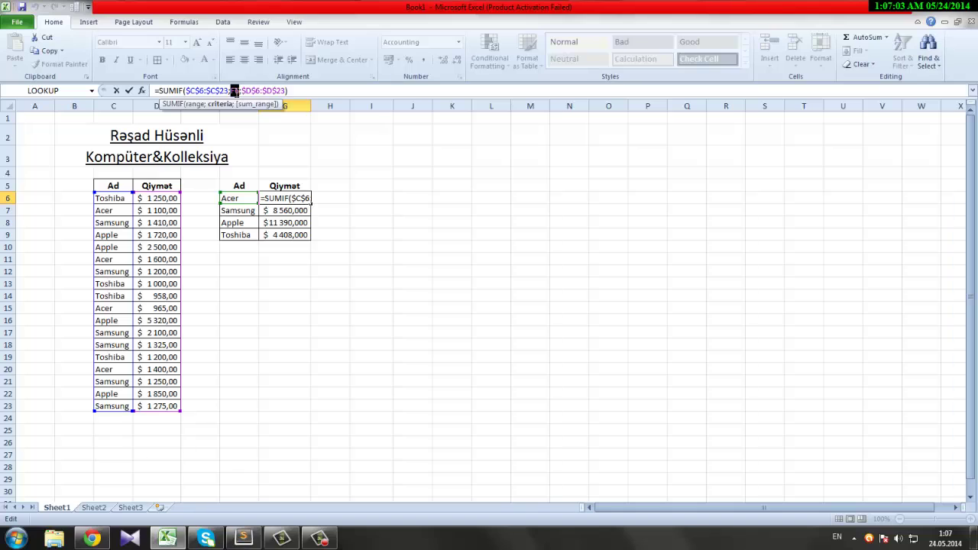
click(235, 91)
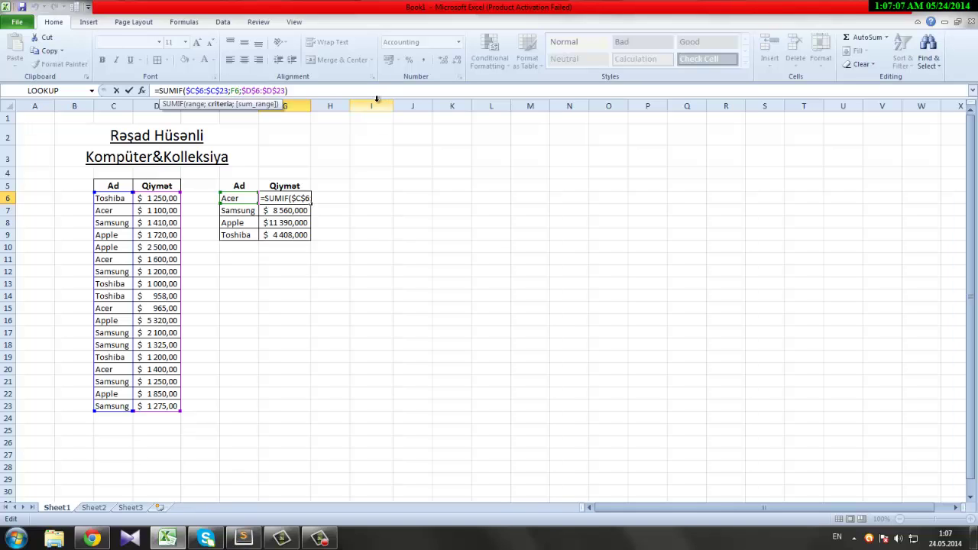
key(F4)
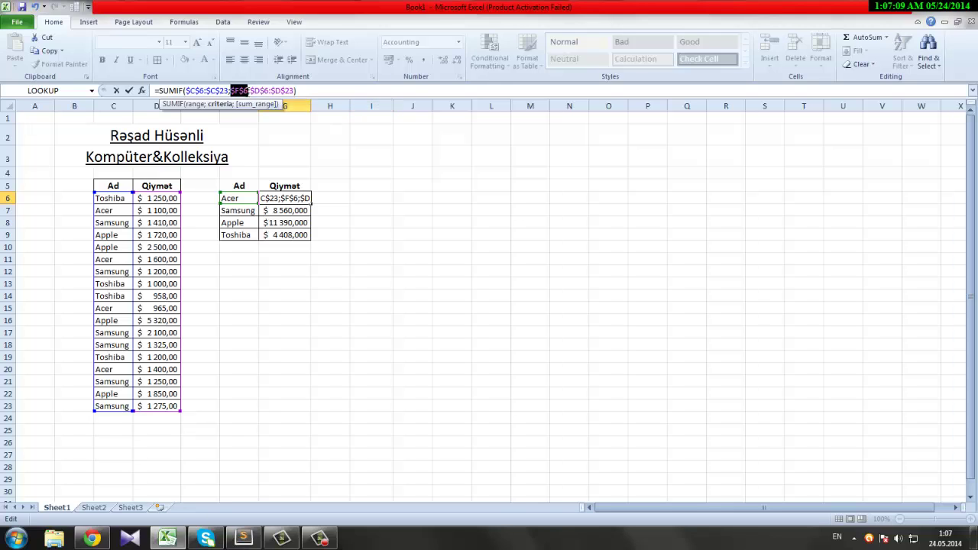
- Return the criteria in G6's formula to the relative reference F6, removing any stray G7, and check the formulas in G6 and G7
click(247, 91)
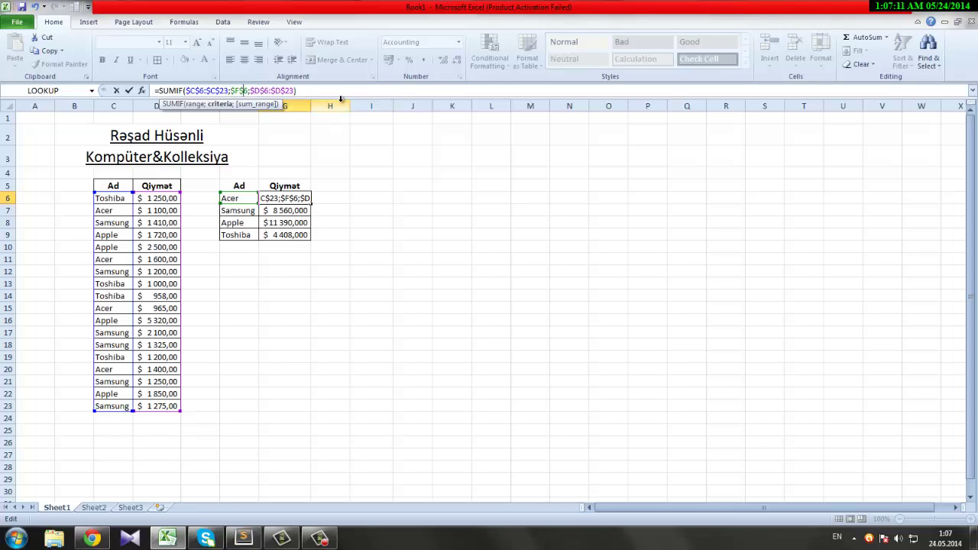
key(BackSpace)
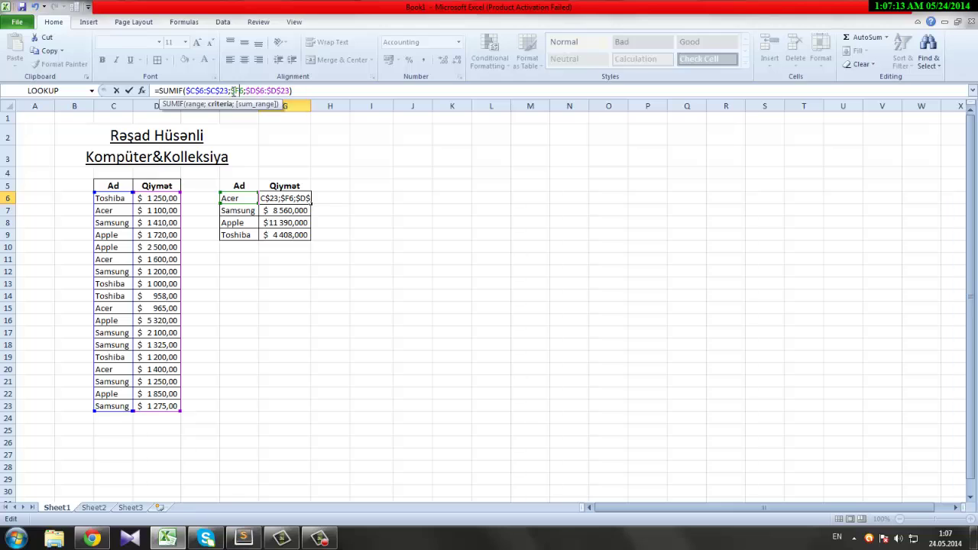
click(293, 207)
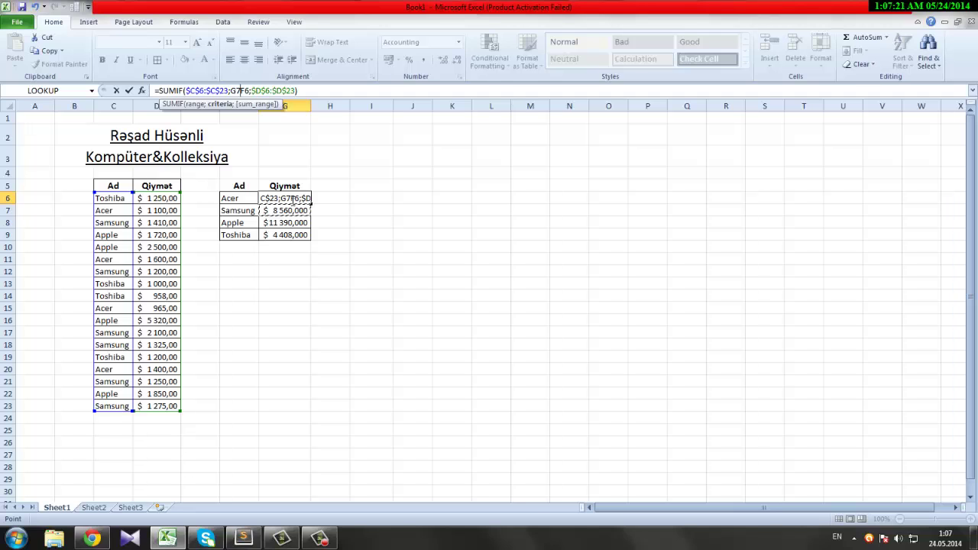
key(BackSpace)
key(BackSpace)
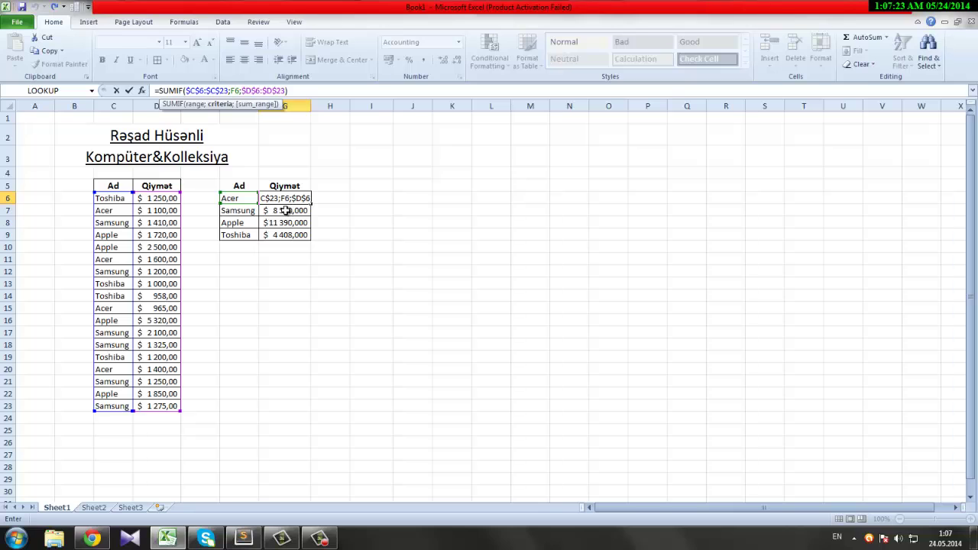
click(286, 214)
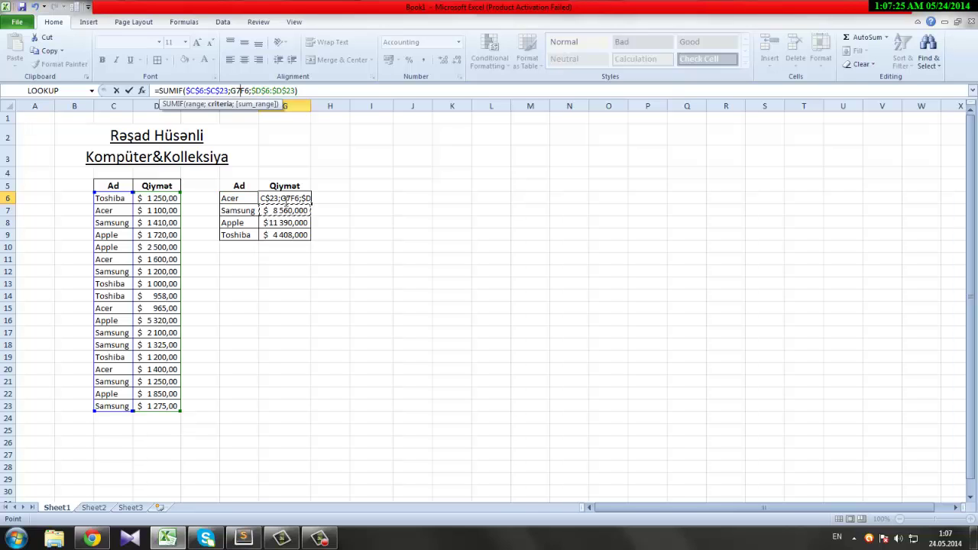
key(BackSpace)
key(BackSpace)
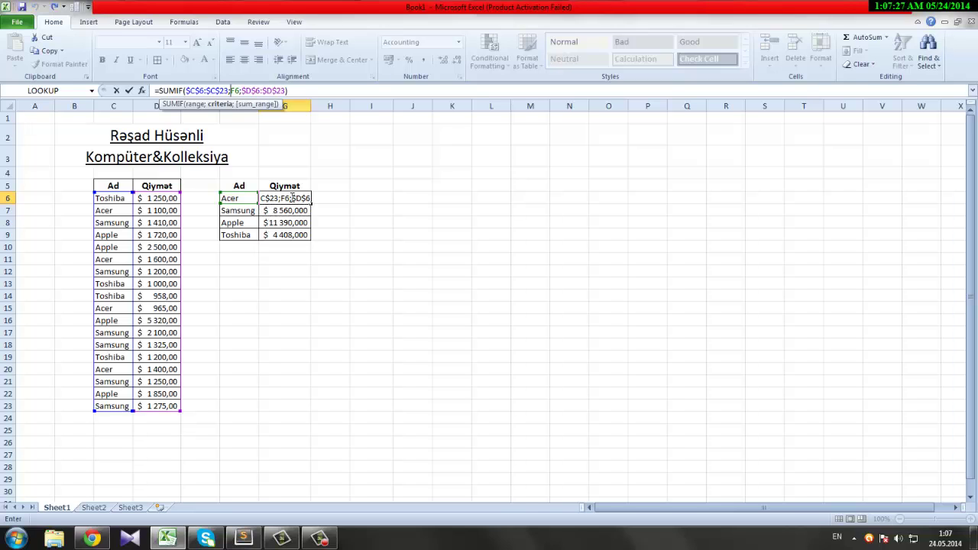
key(Return)
click(293, 198)
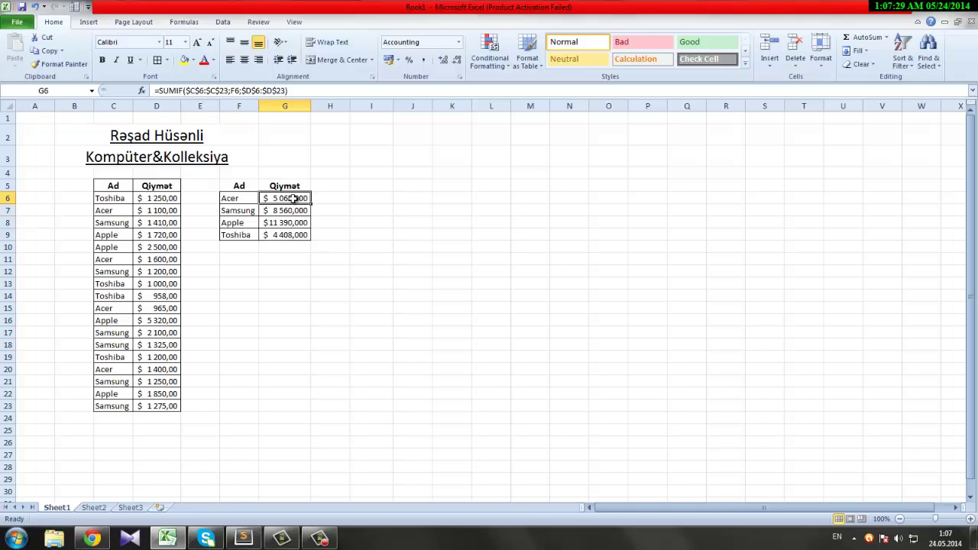
click(294, 211)
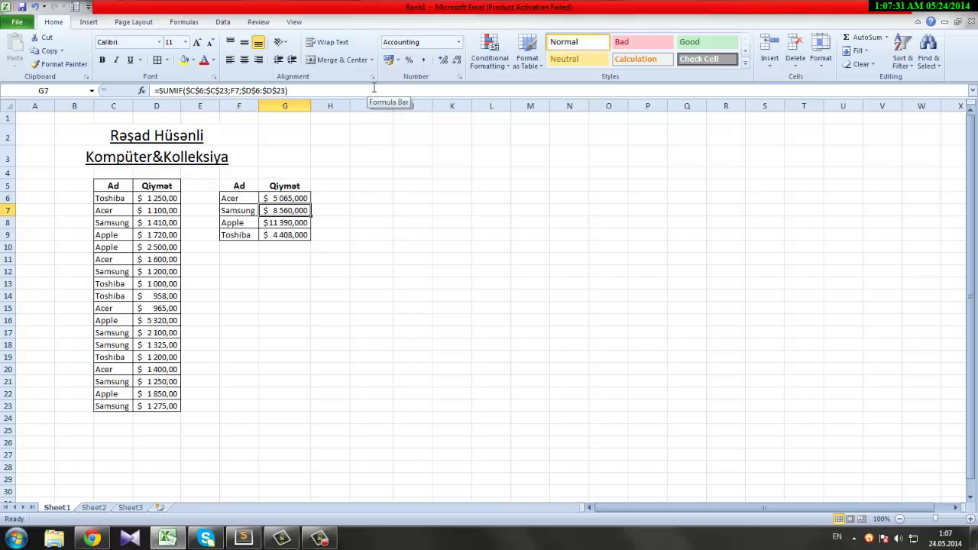